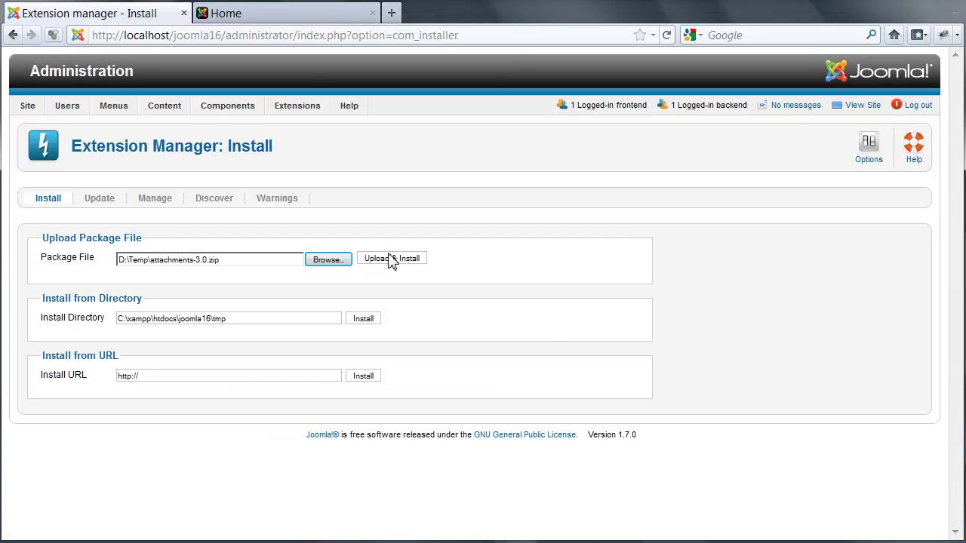
# Upload and install the attachments-3.0.zip extension package, and reload the site's front-end home page
pyautogui.click(392, 260)
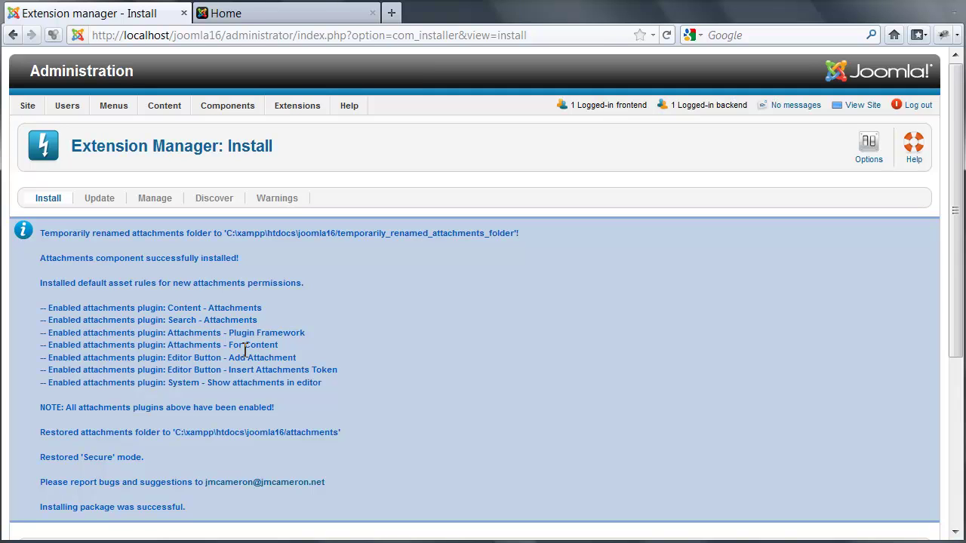
pyautogui.click(272, 20)
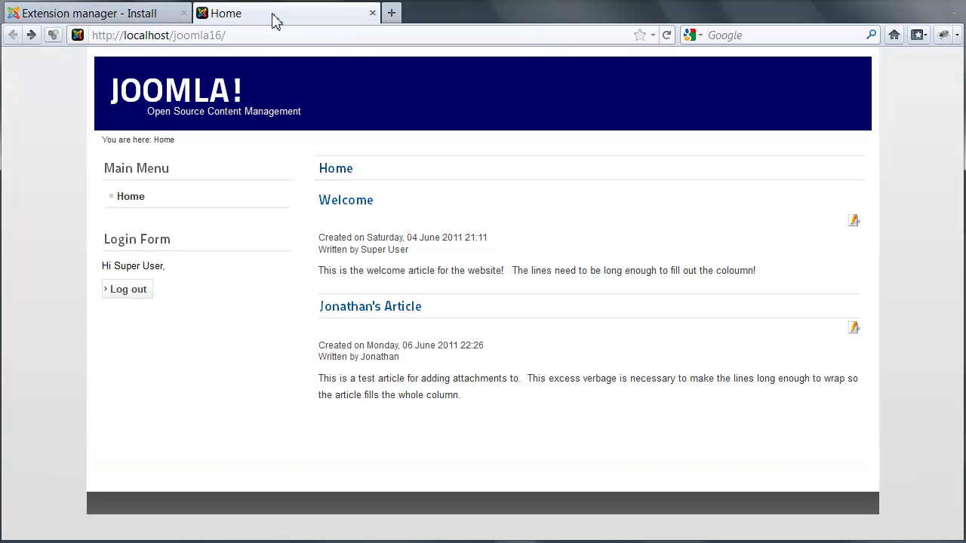
pyautogui.rightClick(370, 89)
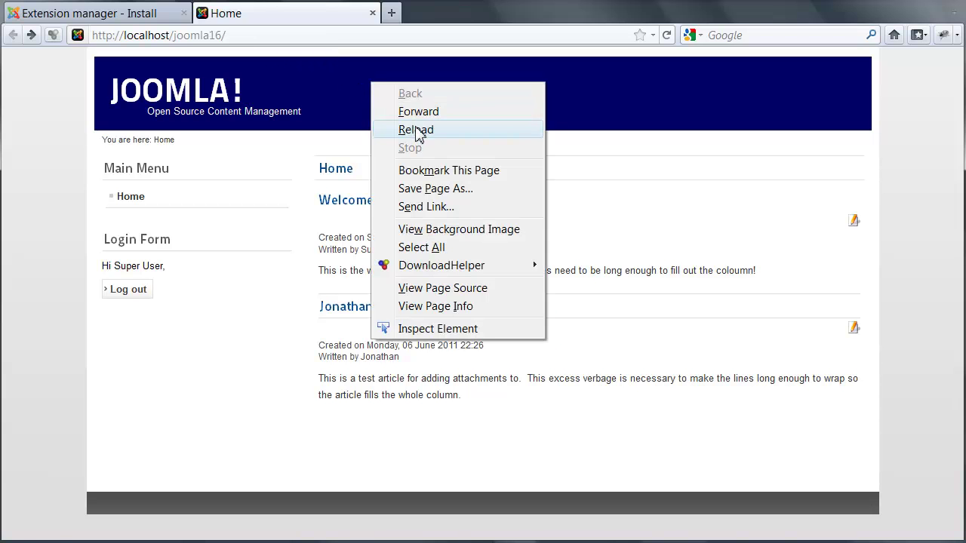
pyautogui.click(416, 130)
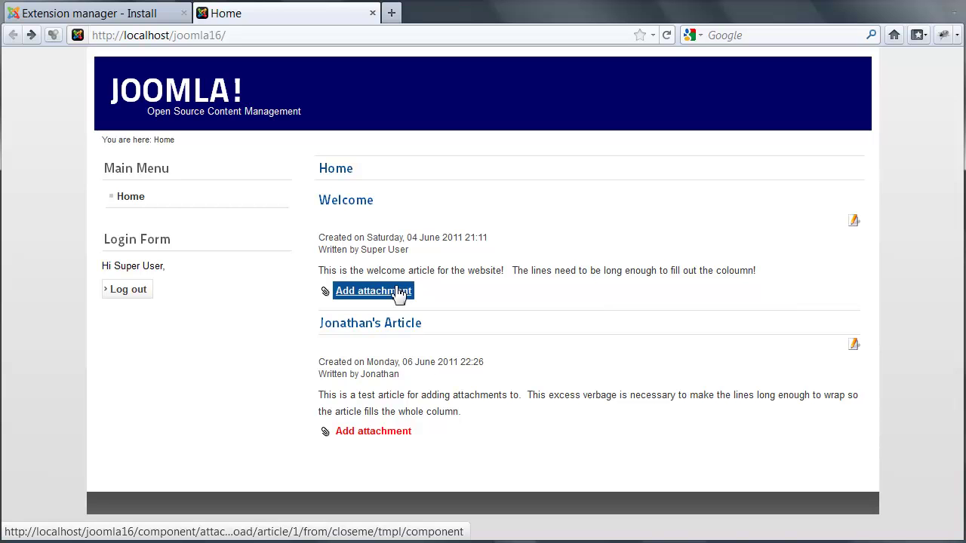
# Upload UPRECO-chapel.JPG from D:\Temp as an attachment to the Welcome article on the home page
pyautogui.click(399, 295)
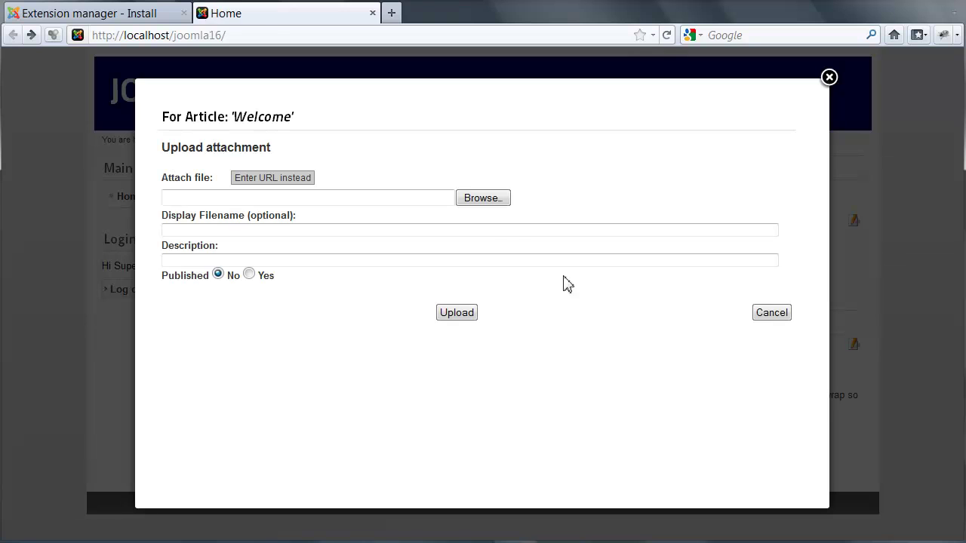
pyautogui.click(473, 200)
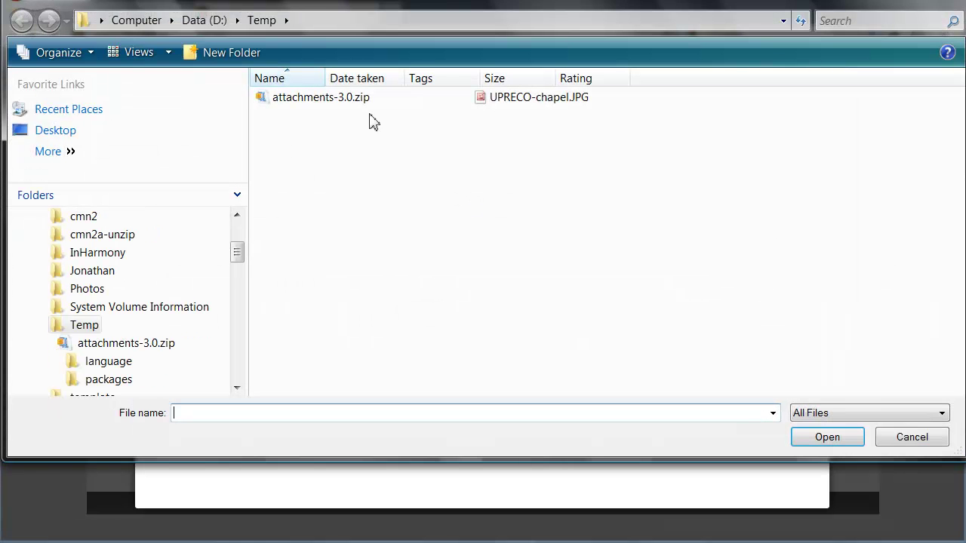
pyautogui.click(513, 101)
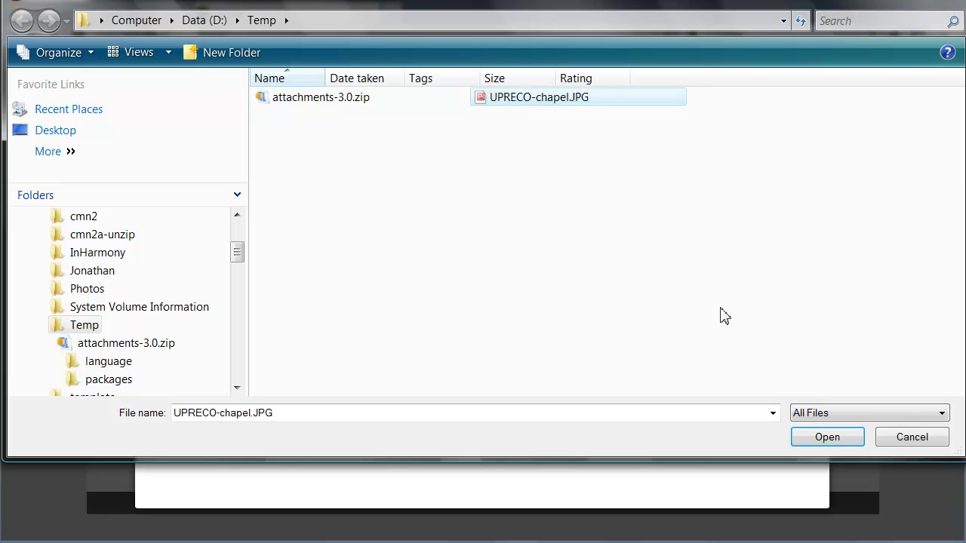
pyautogui.click(826, 440)
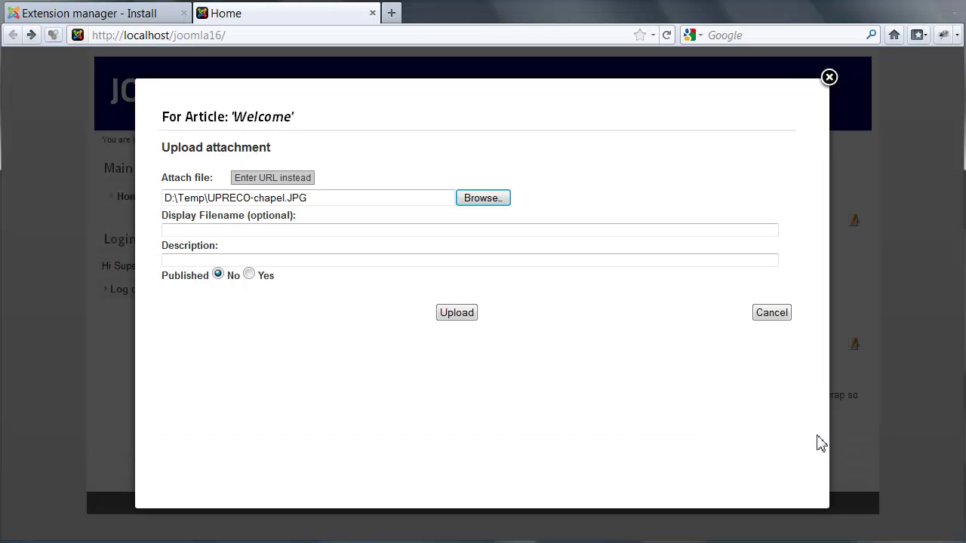
pyautogui.click(455, 313)
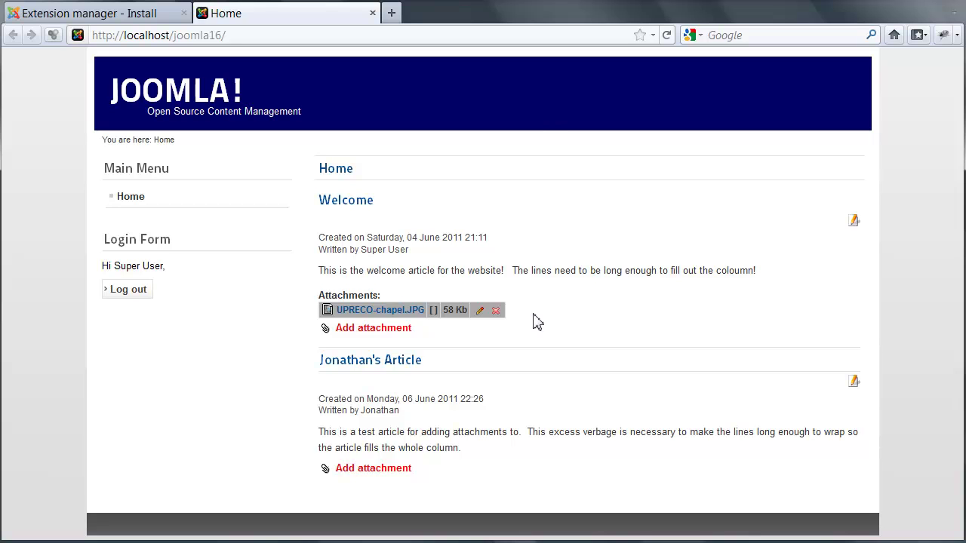
# Publish the UPRECO-chapel.jpg attachment through the Attachments component in the site administration
pyautogui.click(172, 20)
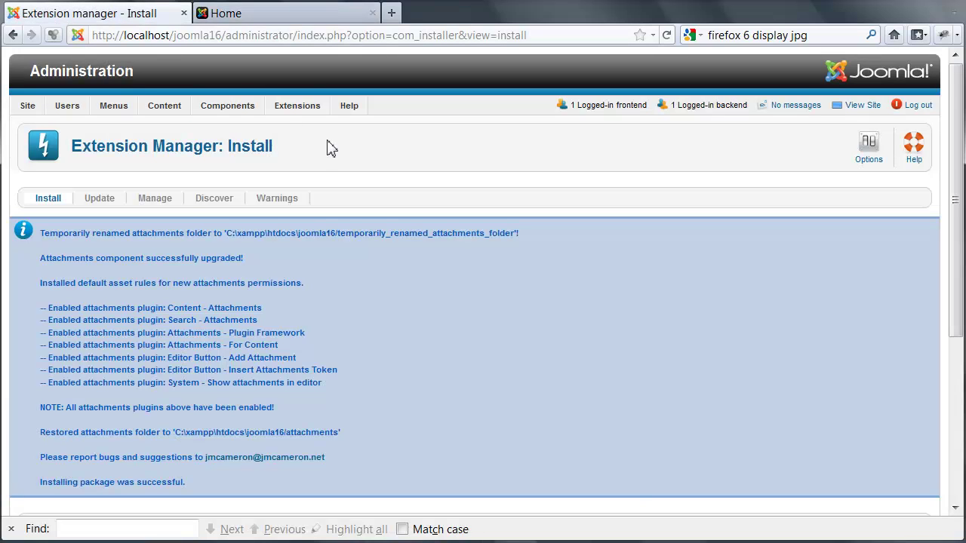
pyautogui.moveTo(227, 110)
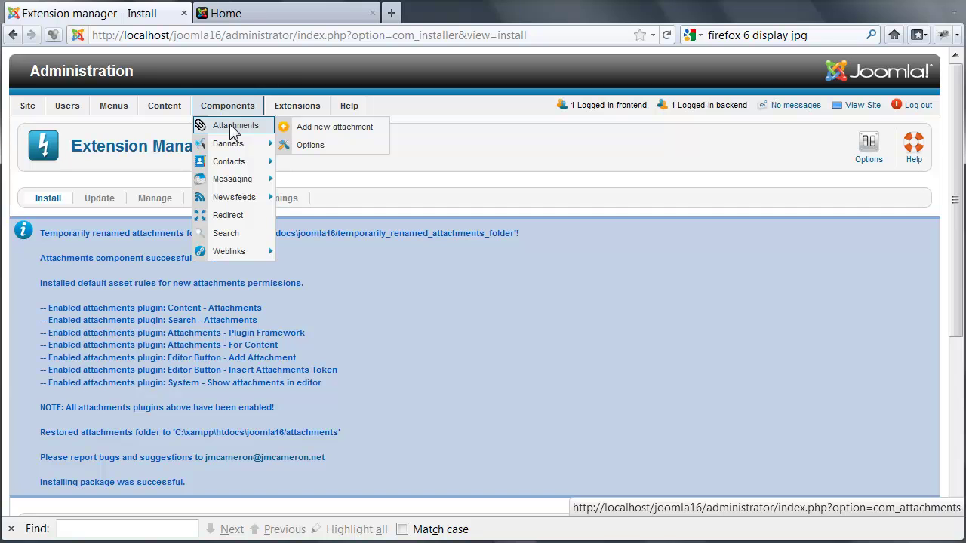
pyautogui.click(231, 128)
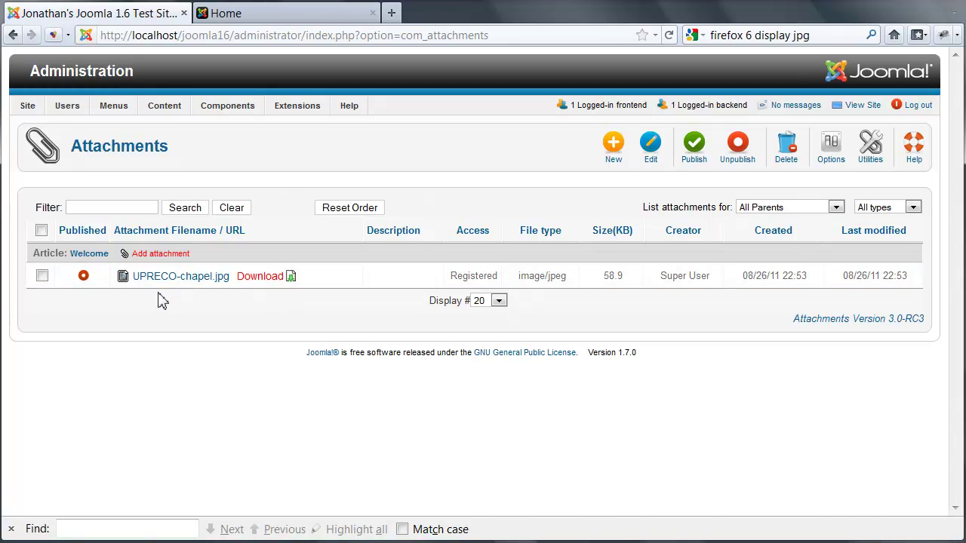
pyautogui.click(84, 278)
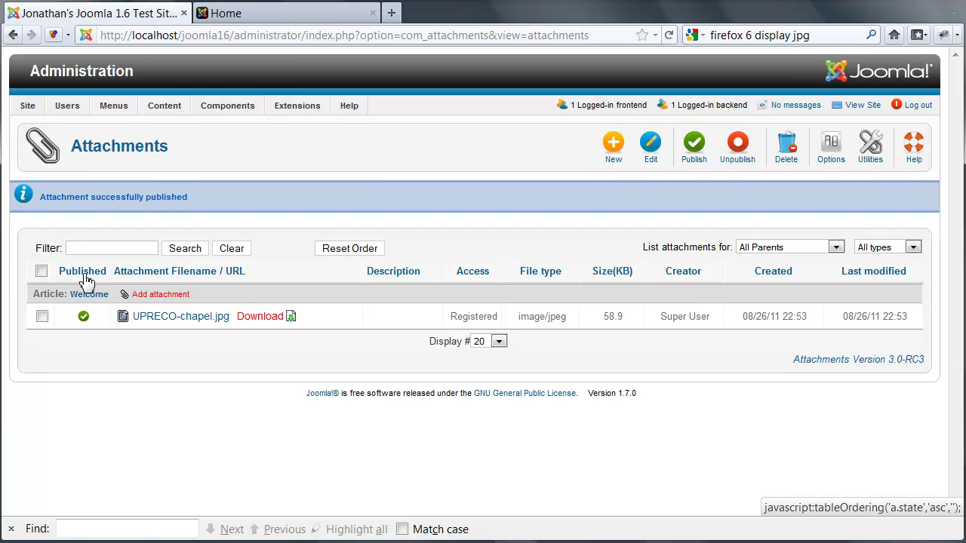
# Reload the front-end home page and view the Welcome article's UPRECO-chapel.jpg attachment, closing the image when done
pyautogui.click(282, 14)
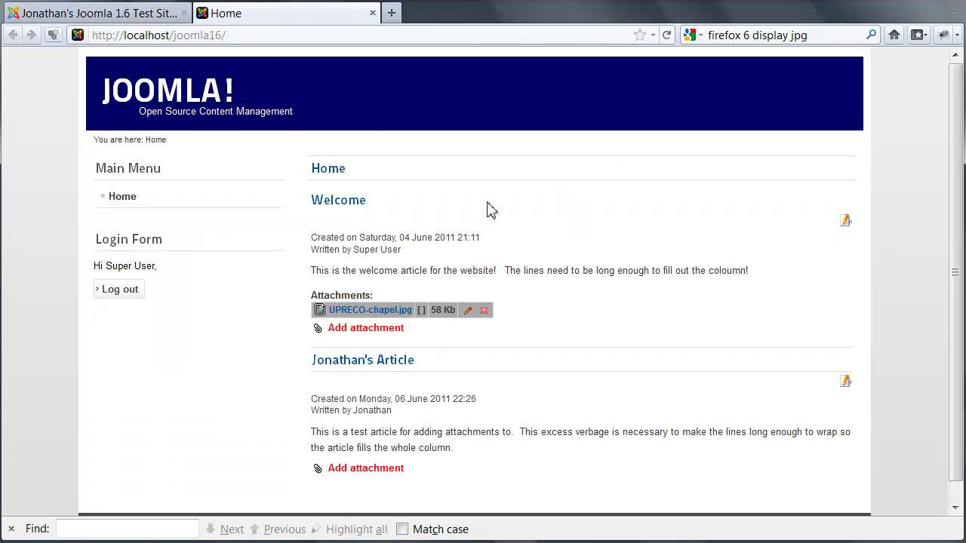
pyautogui.rightClick(499, 204)
pyautogui.click(534, 250)
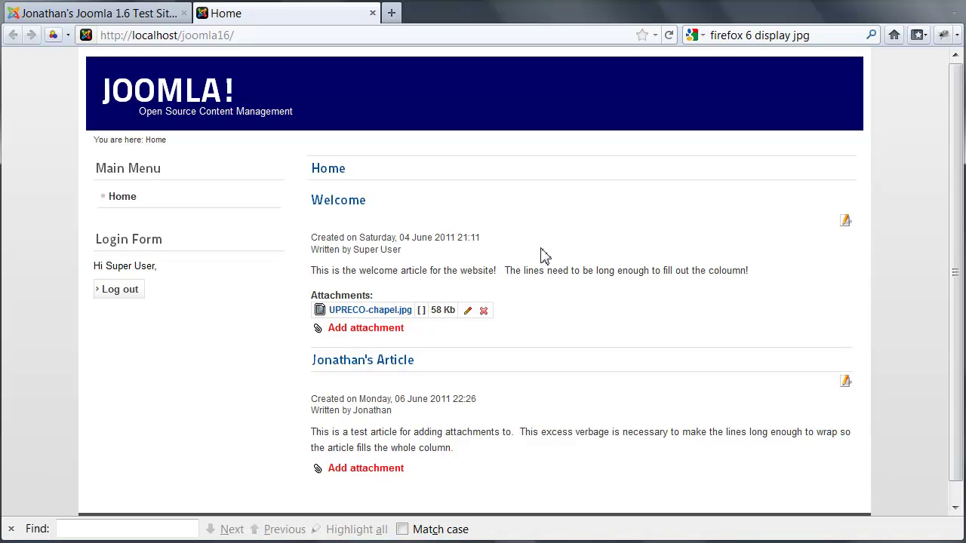
pyautogui.click(392, 315)
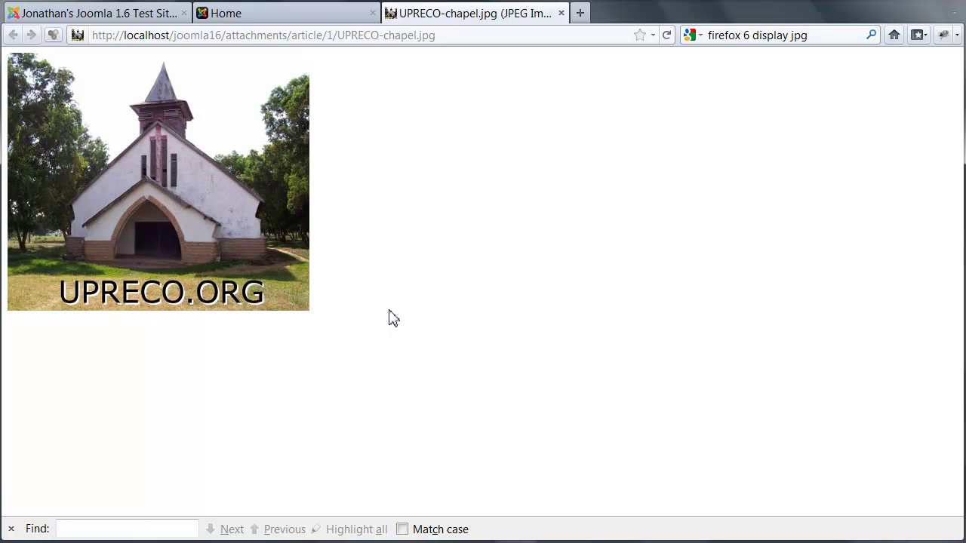
pyautogui.click(562, 14)
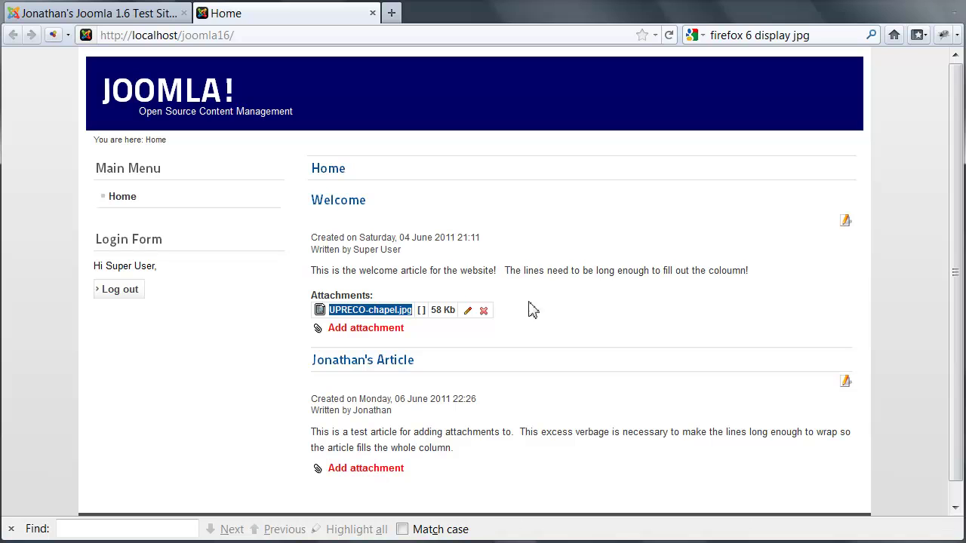
# Set the description of the Welcome article's UPRECO-chapel.jpg attachment to "Congo" and update it
pyautogui.click(468, 313)
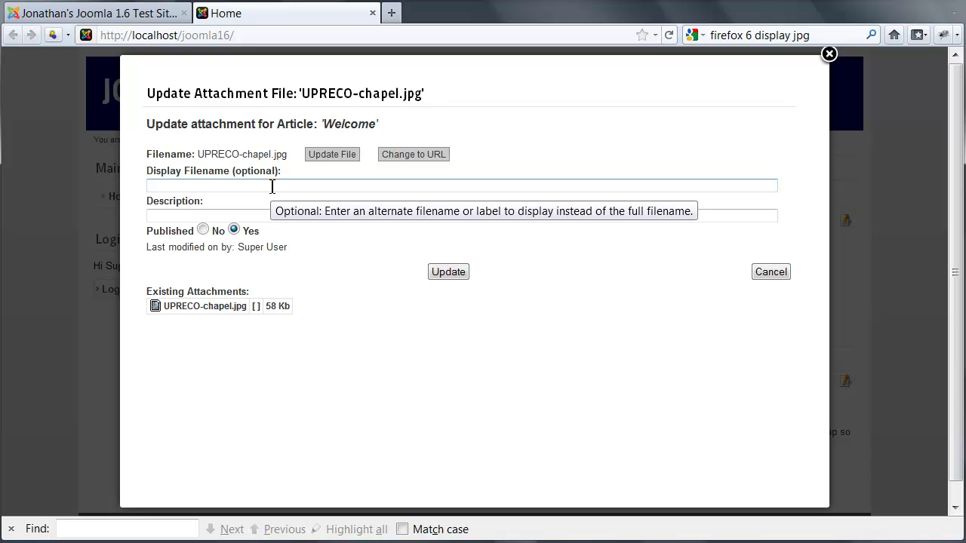
pyautogui.click(245, 216)
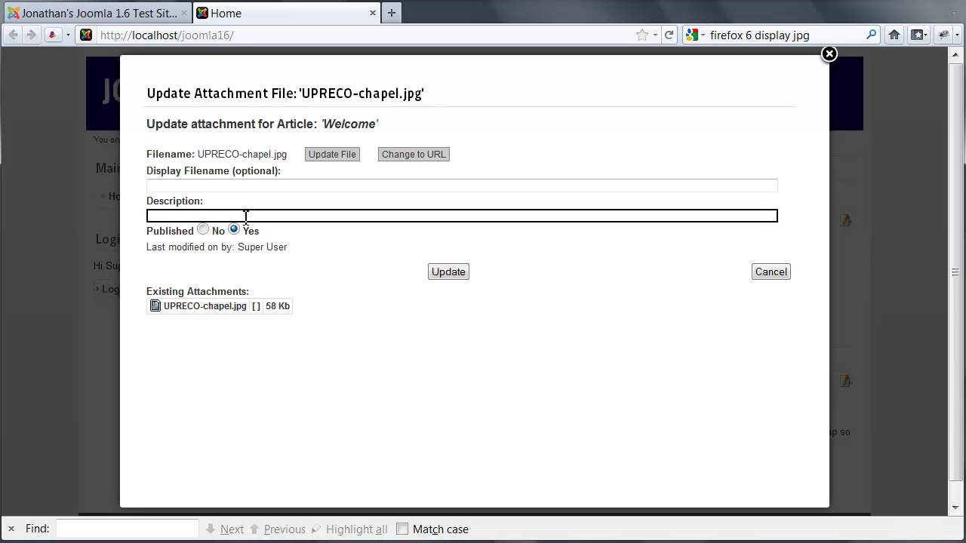
pyautogui.write('Congo')
pyautogui.click(450, 274)
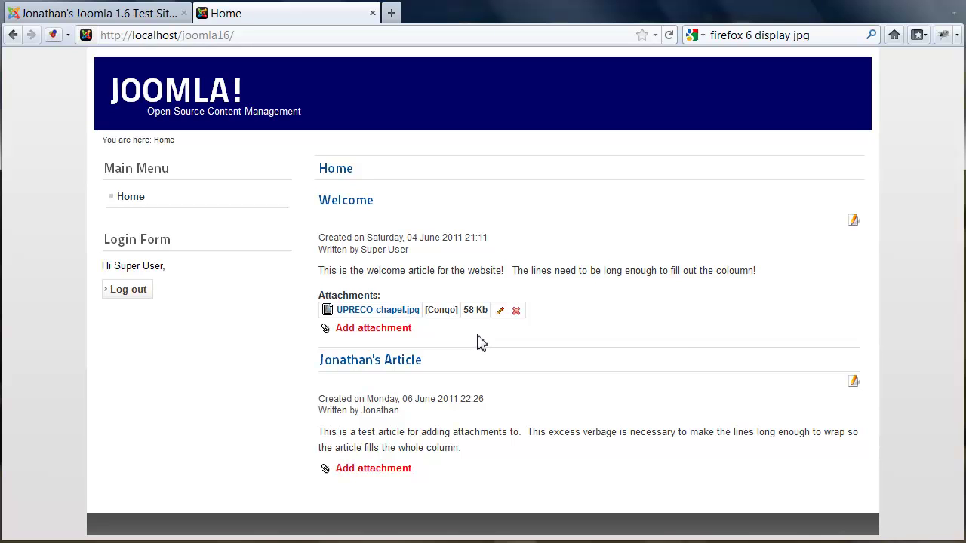
# Examine the attachments area of the Welcome article in the front-end editor, leaving without saving
pyautogui.click(854, 222)
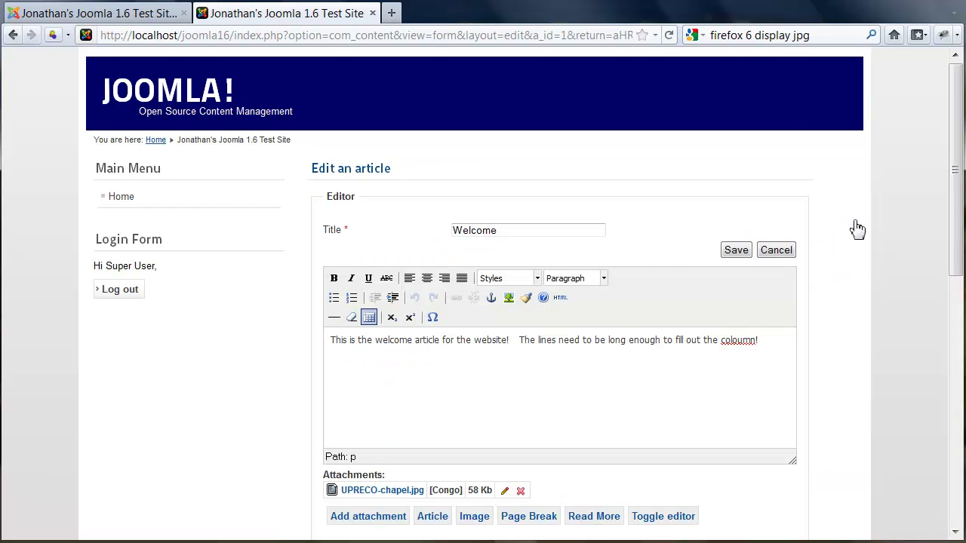
pyautogui.scroll(-1, 669, 356)
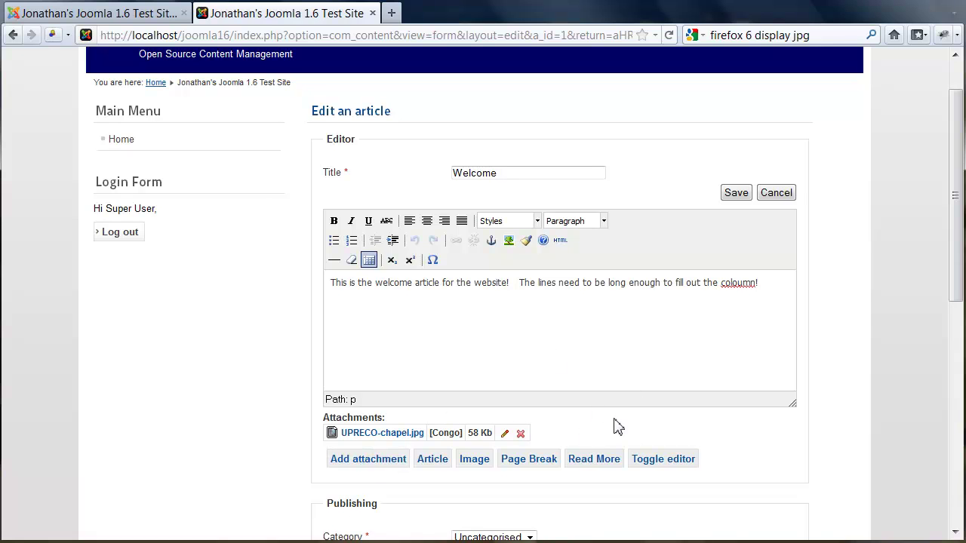
pyautogui.scroll(1, 775, 356)
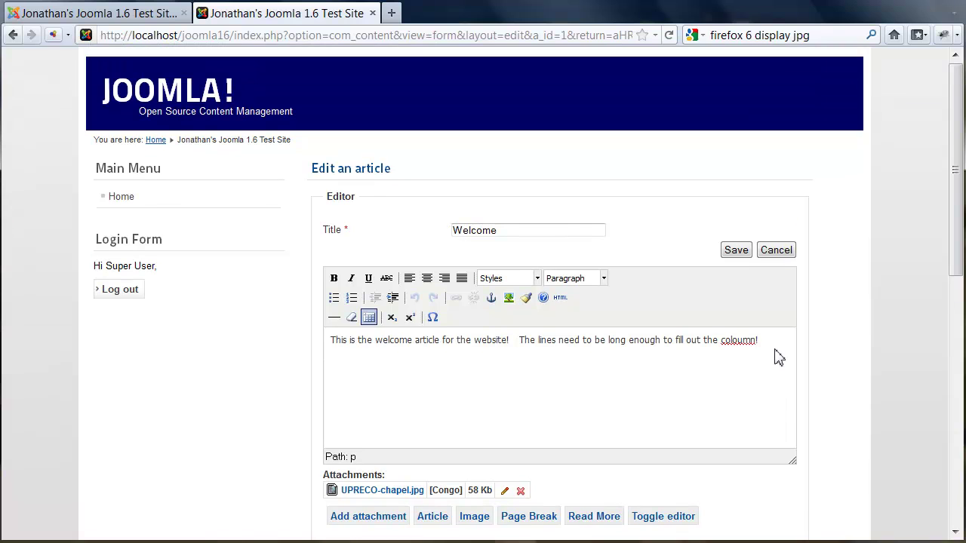
pyautogui.click(777, 251)
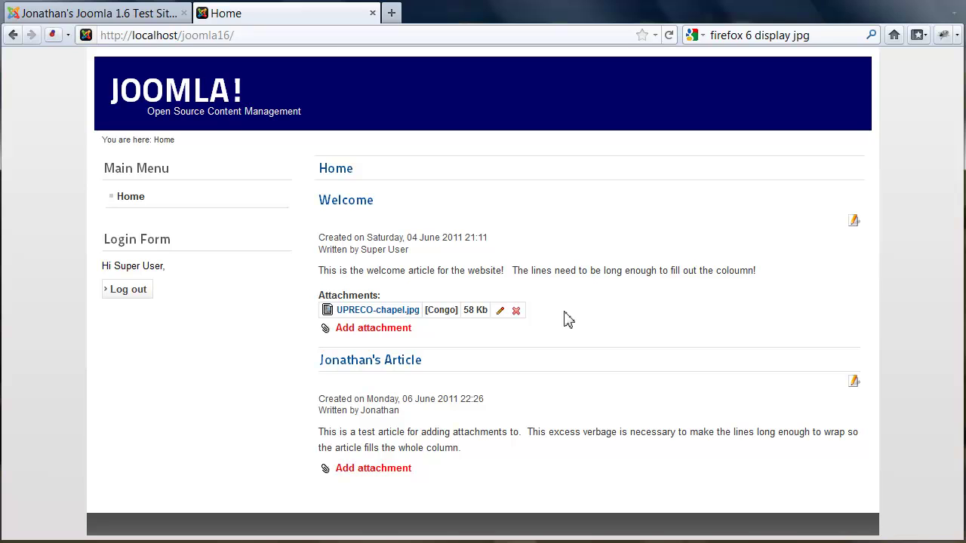
# Set attachments to be published by default to Yes in the Attachments component's basic options, saving and closing them
pyautogui.hotkey('ctrl', 'f')
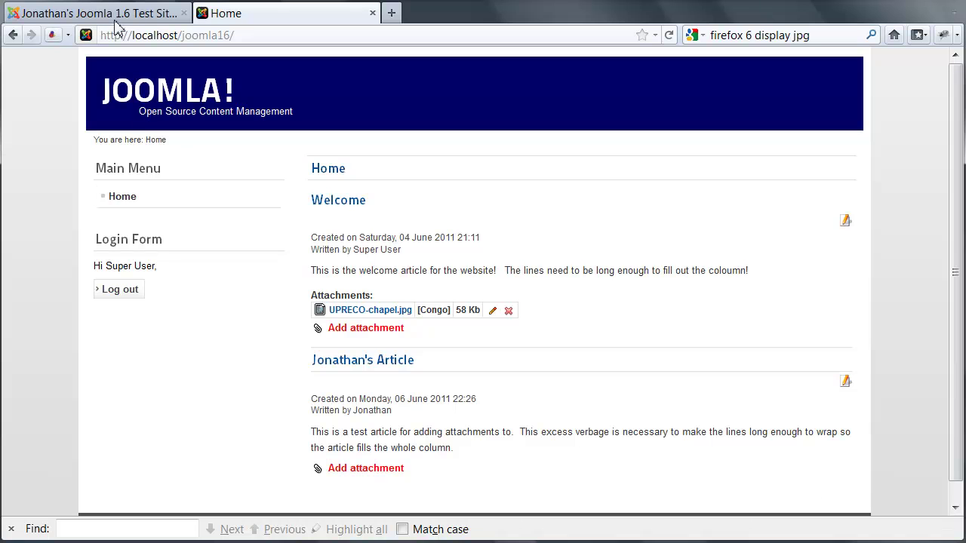
pyautogui.click(113, 17)
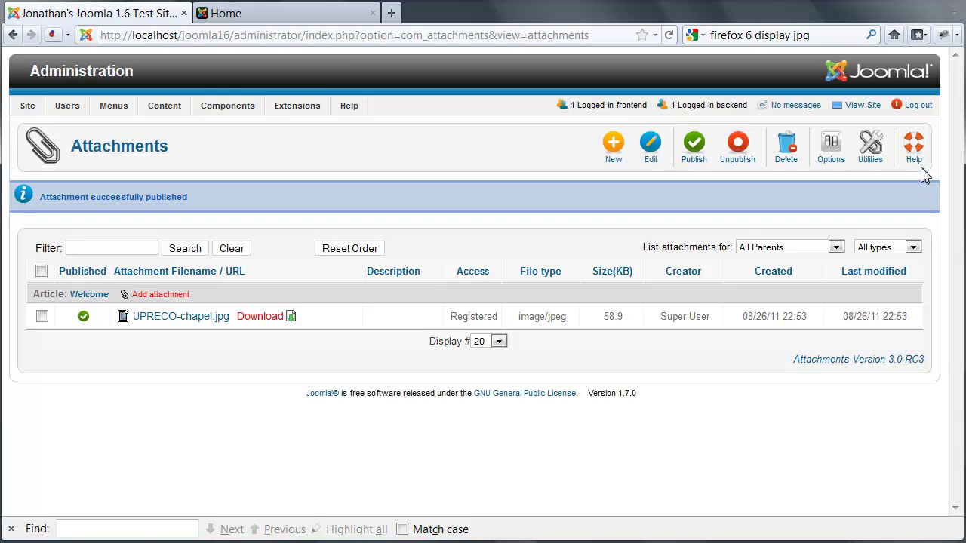
pyautogui.click(830, 147)
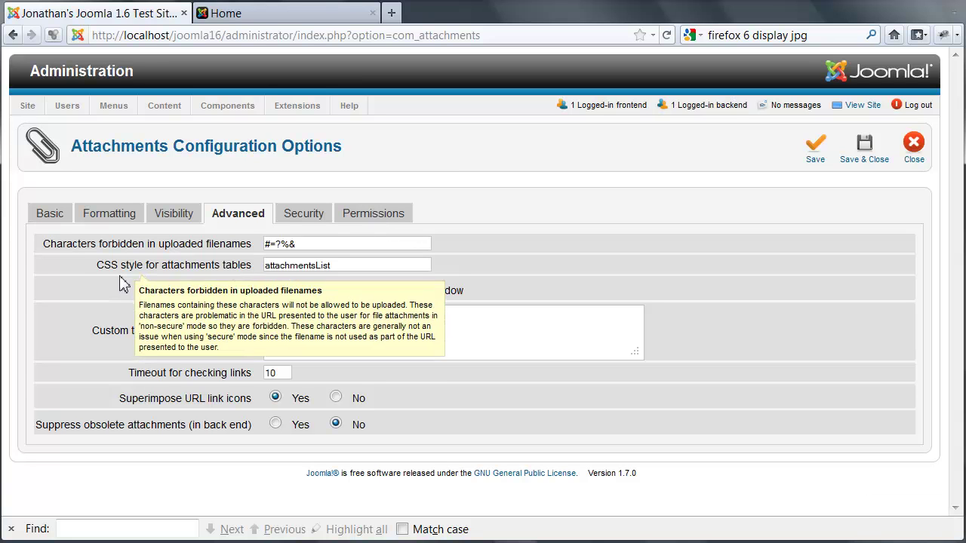
pyautogui.click(50, 215)
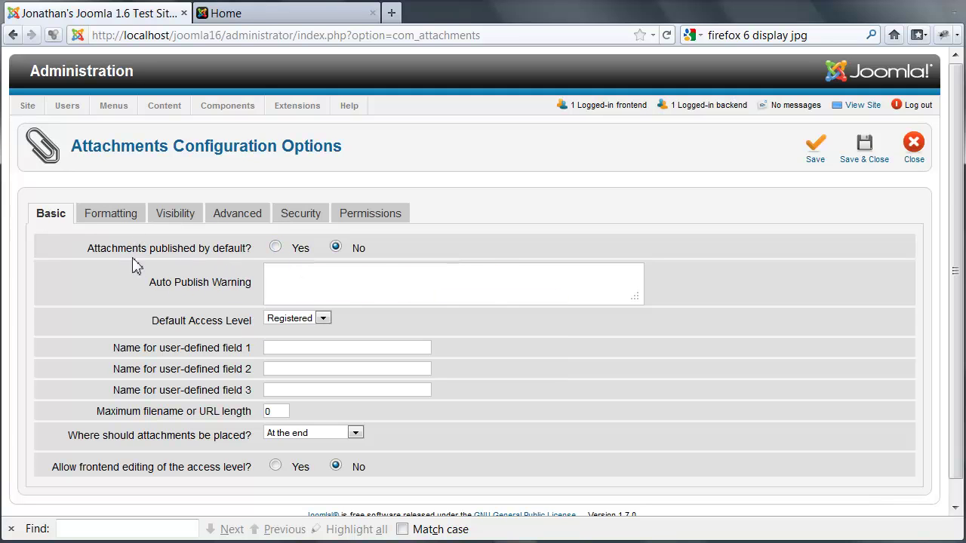
pyautogui.moveTo(141, 253)
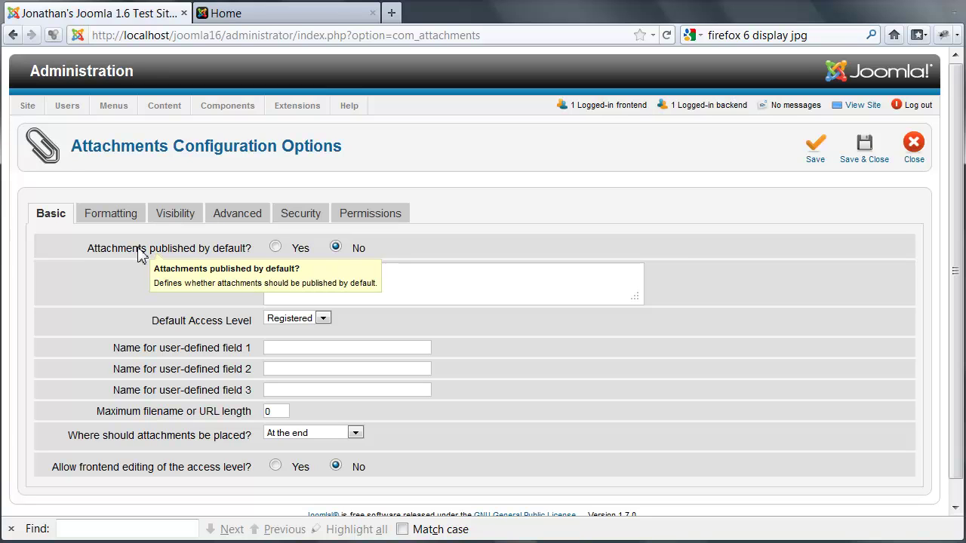
pyautogui.click(277, 251)
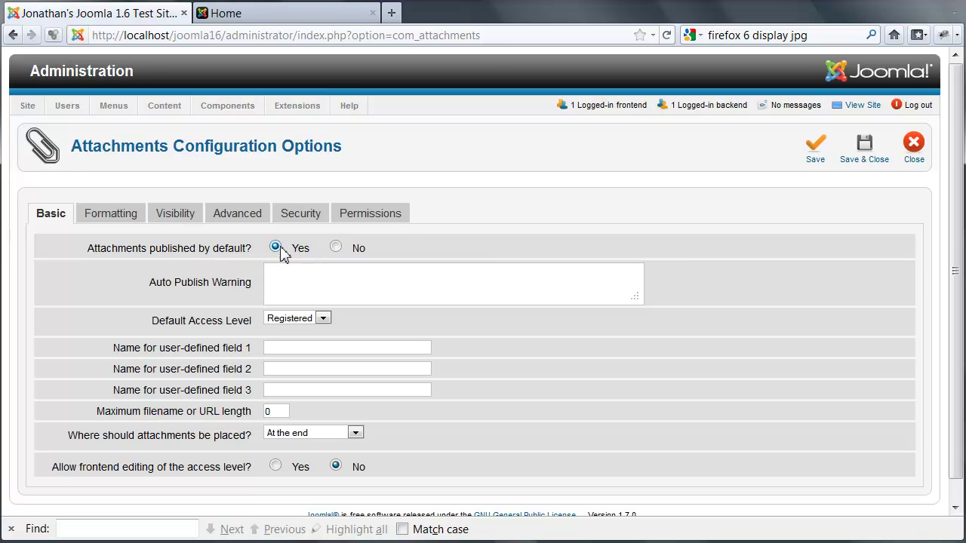
pyautogui.click(864, 155)
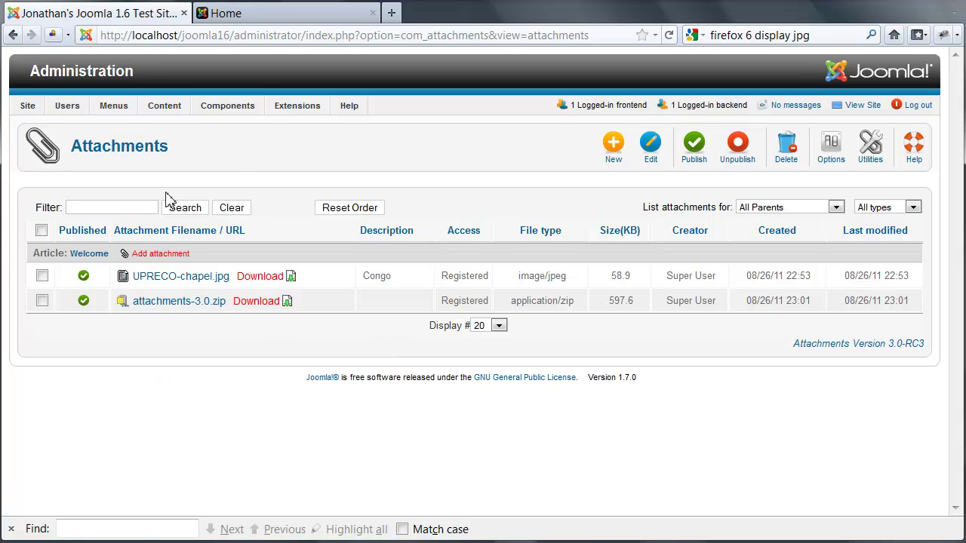
# Open the Welcome article for editing in the Article Manager and examine the attachments listed below its text
pyautogui.moveTo(163, 114)
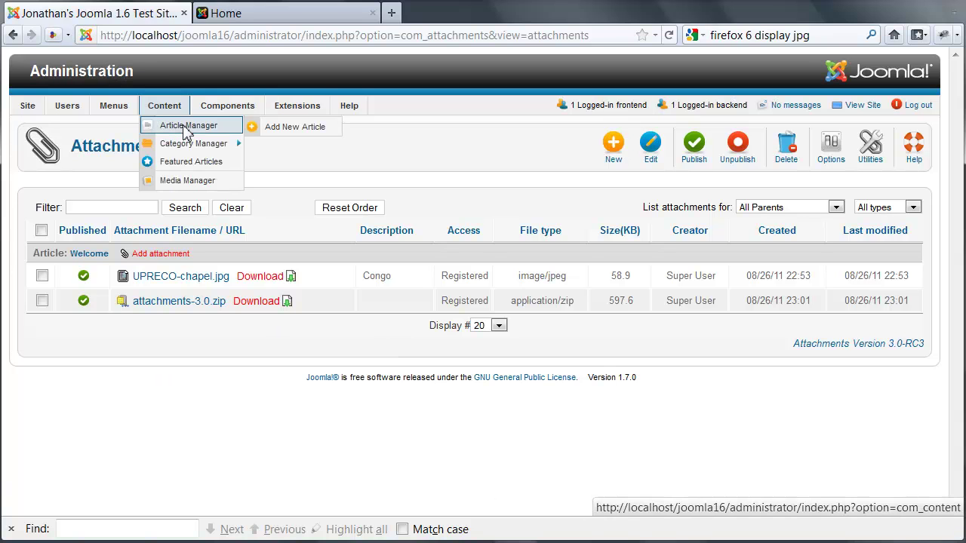
pyautogui.click(186, 126)
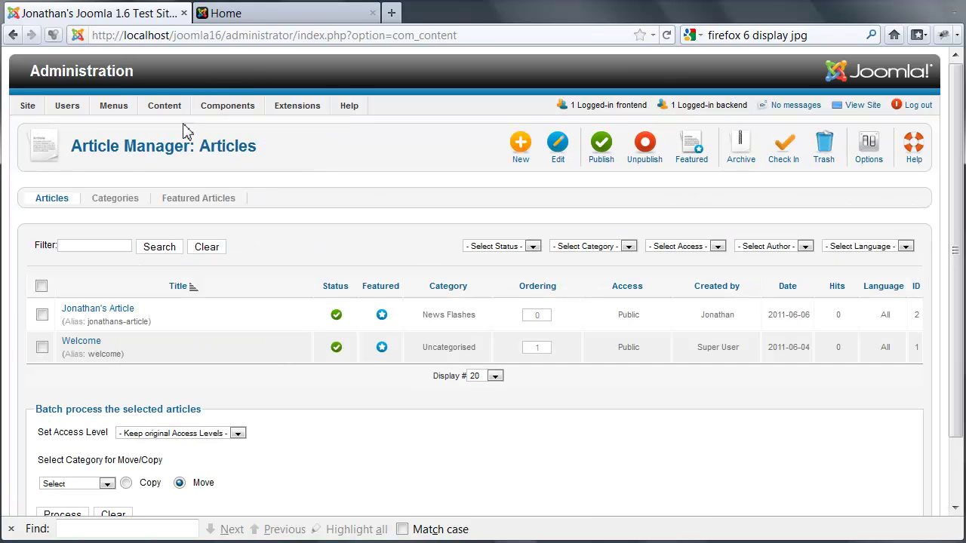
pyautogui.click(85, 347)
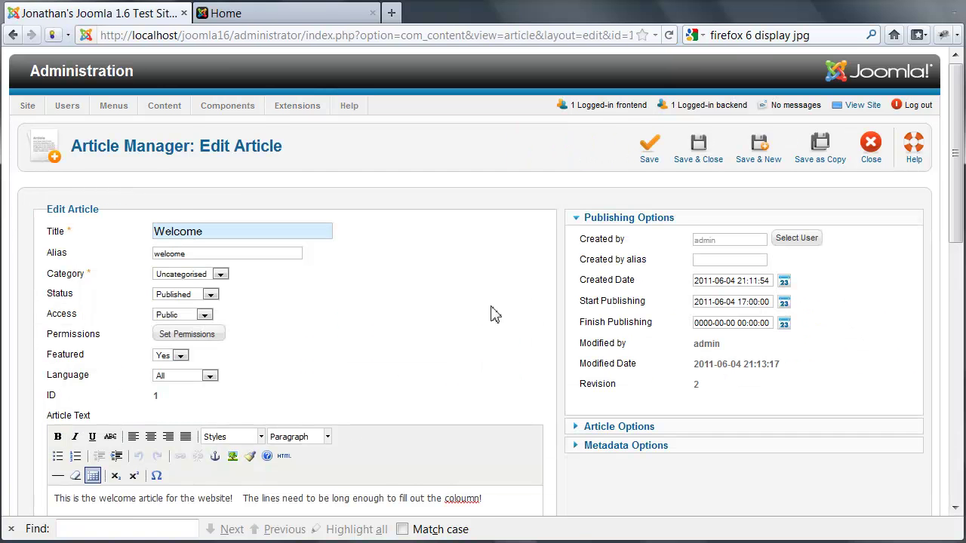
pyautogui.scroll(-5, 492, 314)
pyautogui.scroll(-1, 492, 315)
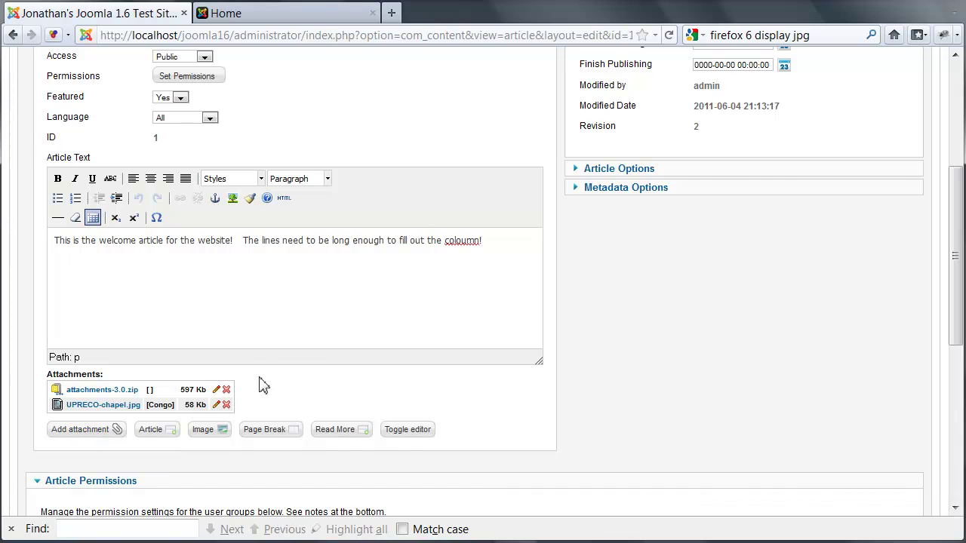
# Close the Welcome article without saving and open the Attachments component's list of attachments
pyautogui.scroll(4, 550, 357)
pyautogui.scroll(3, 551, 358)
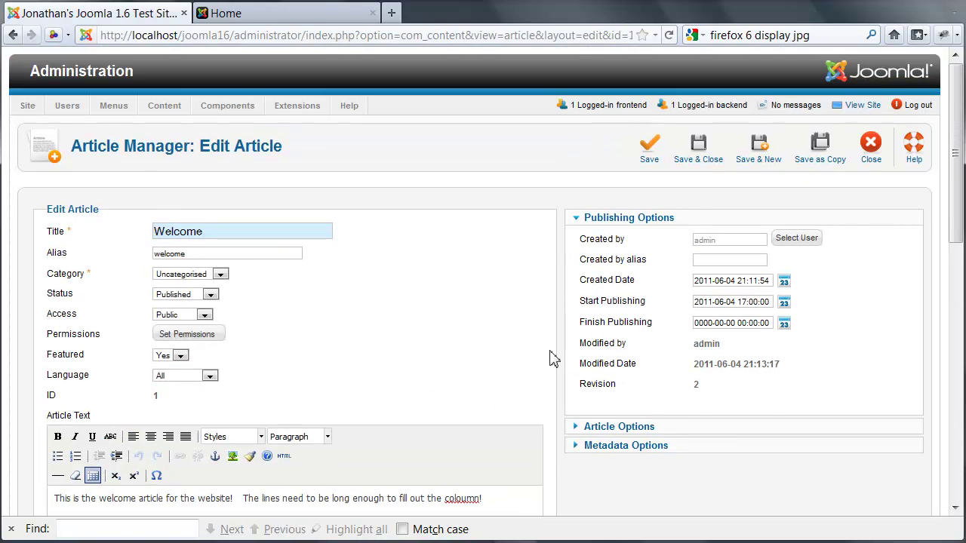
pyautogui.click(870, 151)
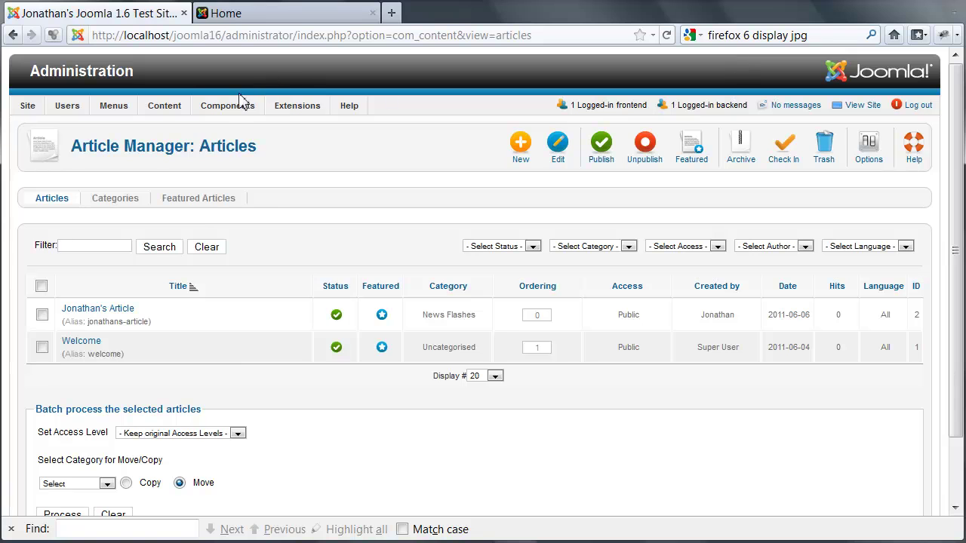
pyautogui.moveTo(227, 105)
pyautogui.click(231, 128)
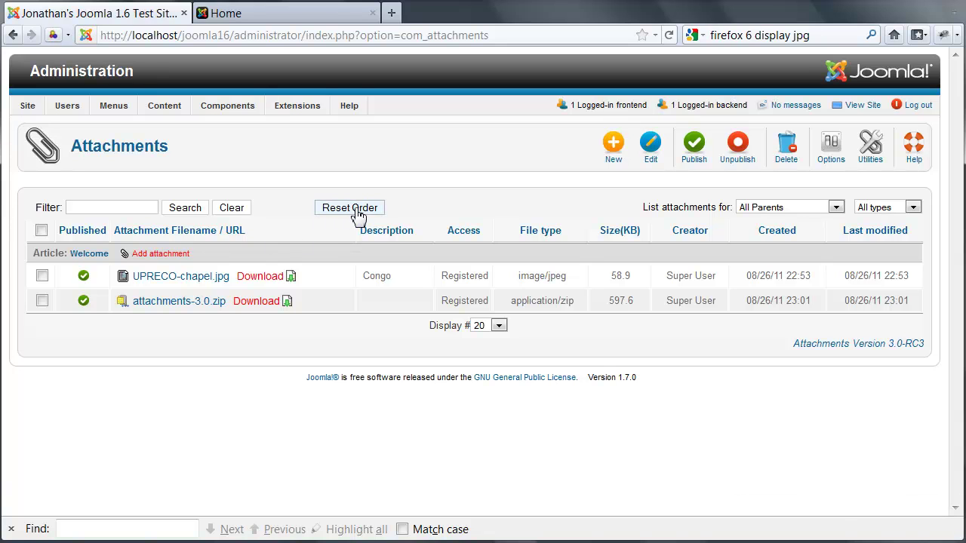
# Examine the parent-state and content-type filter choices of the attachments list, keeping All Parents and All types
pyautogui.click(835, 208)
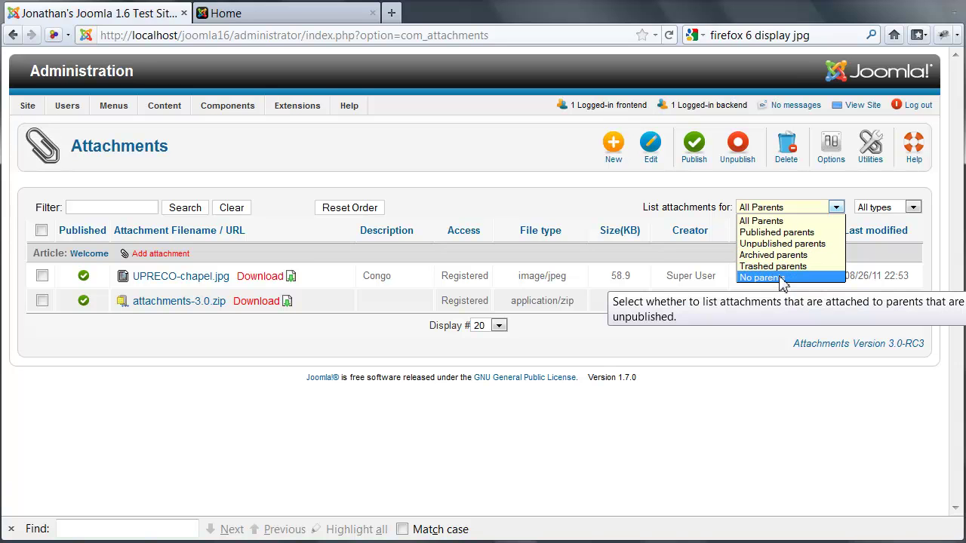
pyautogui.click(776, 220)
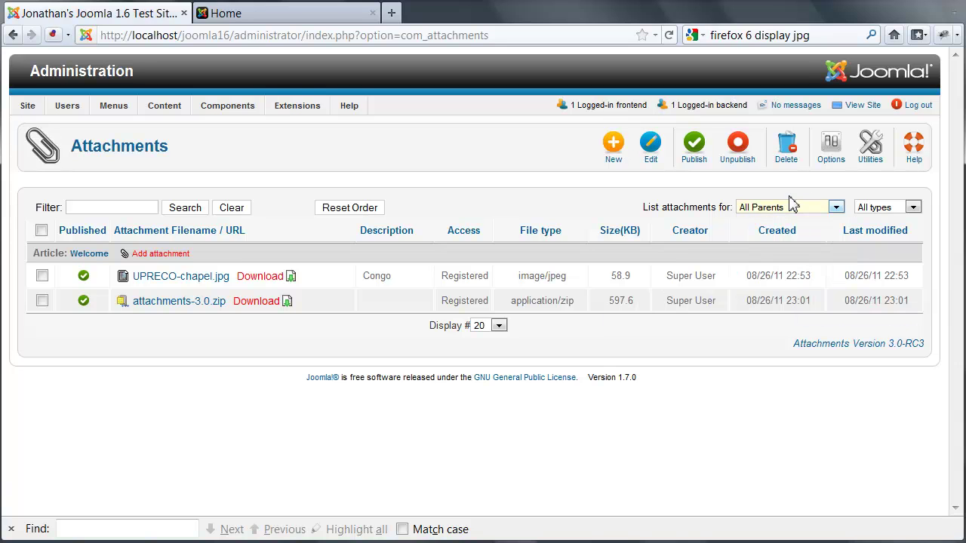
pyautogui.click(911, 210)
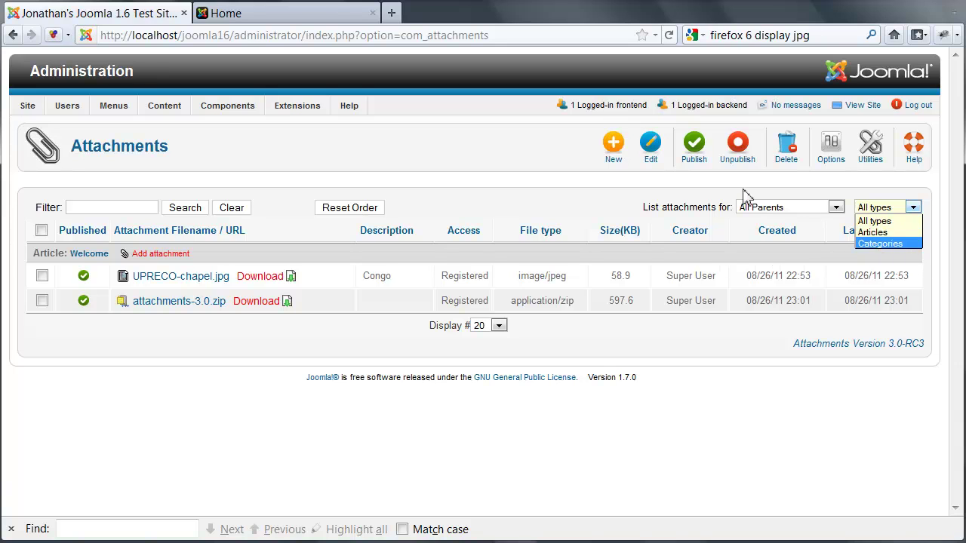
pyautogui.click(768, 192)
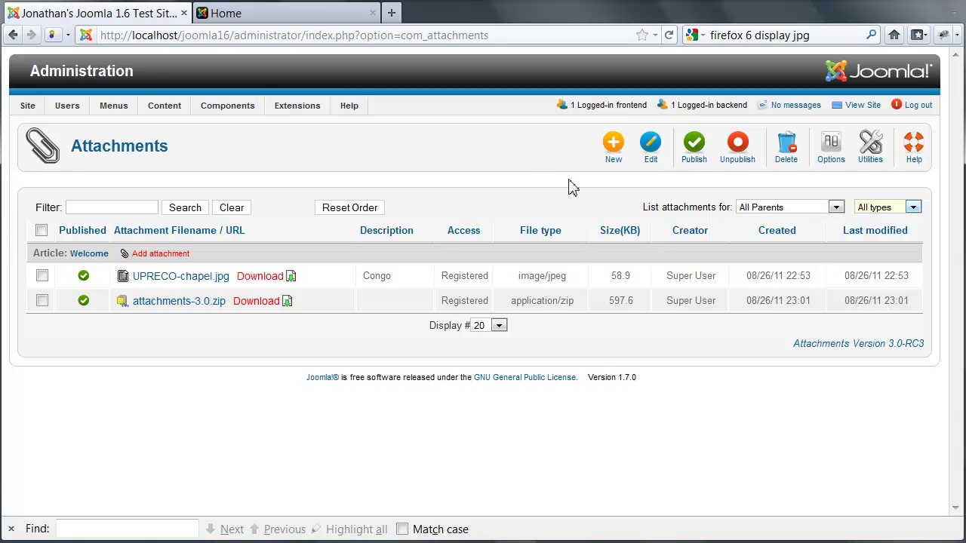
# Open the Attachments help documentation, enlarge its window, examine the table of contents, and close it
pyautogui.click(913, 147)
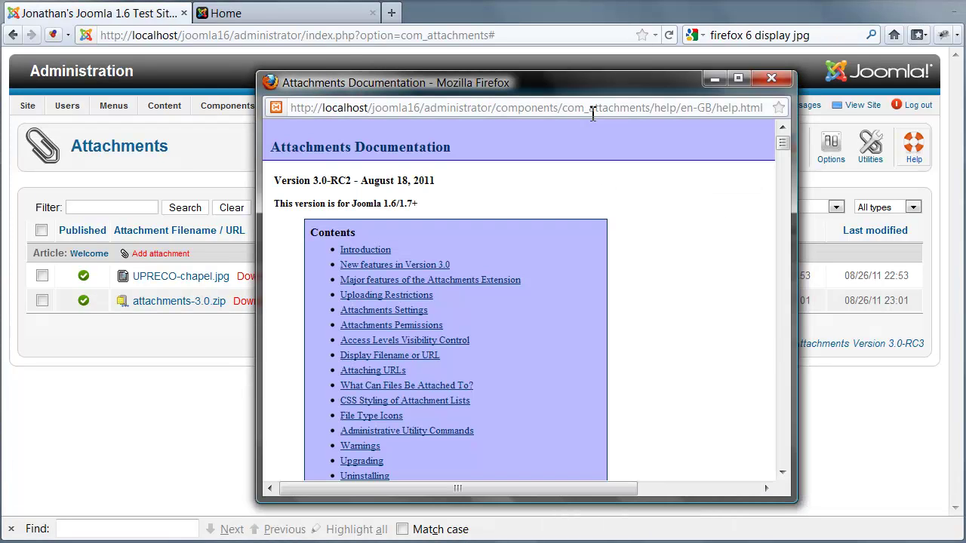
pyautogui.moveTo(537, 84); pyautogui.dragTo(458, 69)
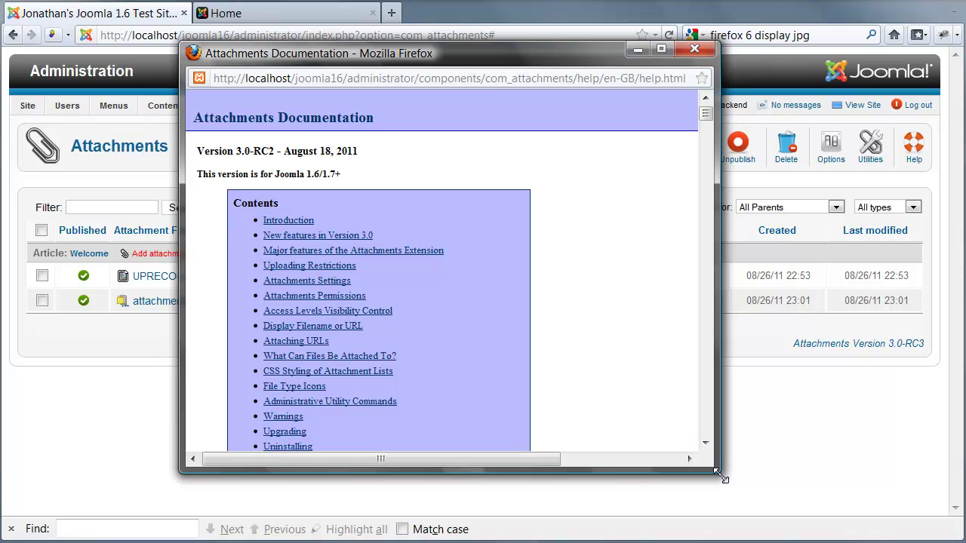
pyautogui.moveTo(718, 472); pyautogui.dragTo(895, 523)
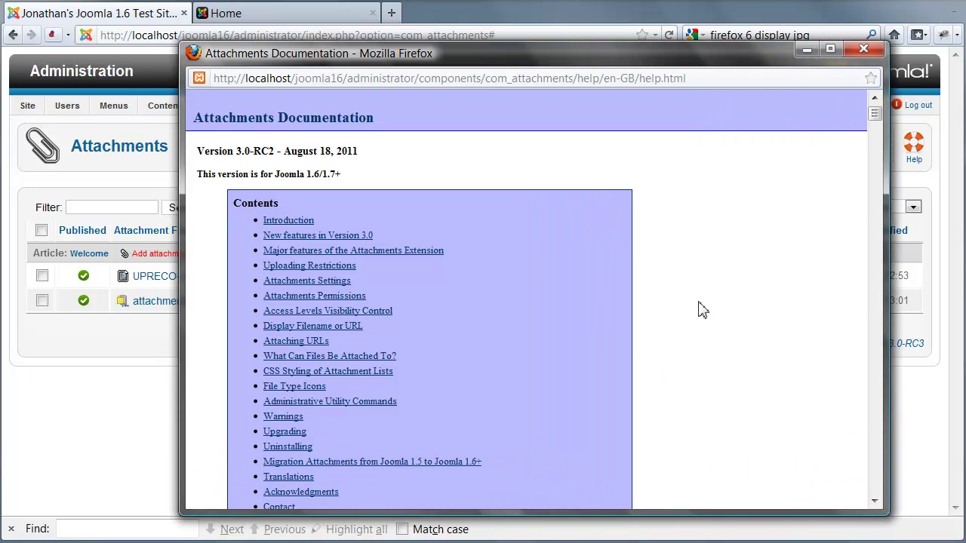
pyautogui.scroll(-1, 701, 309)
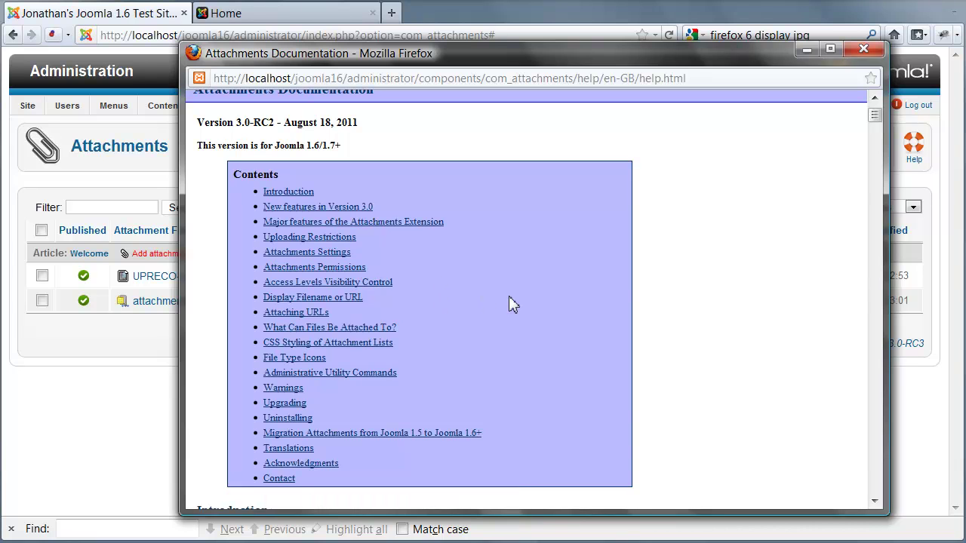
pyautogui.scroll(-1, 509, 296)
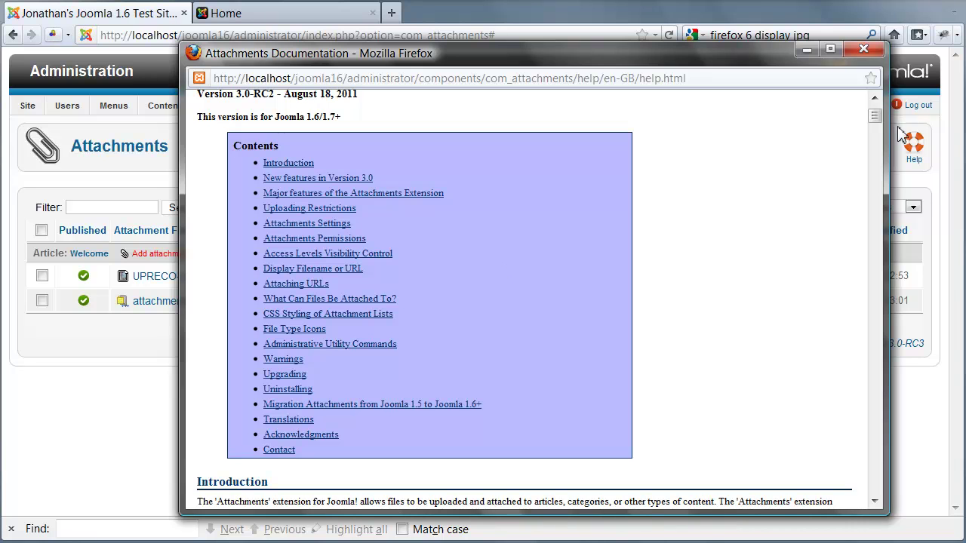
pyautogui.click(863, 50)
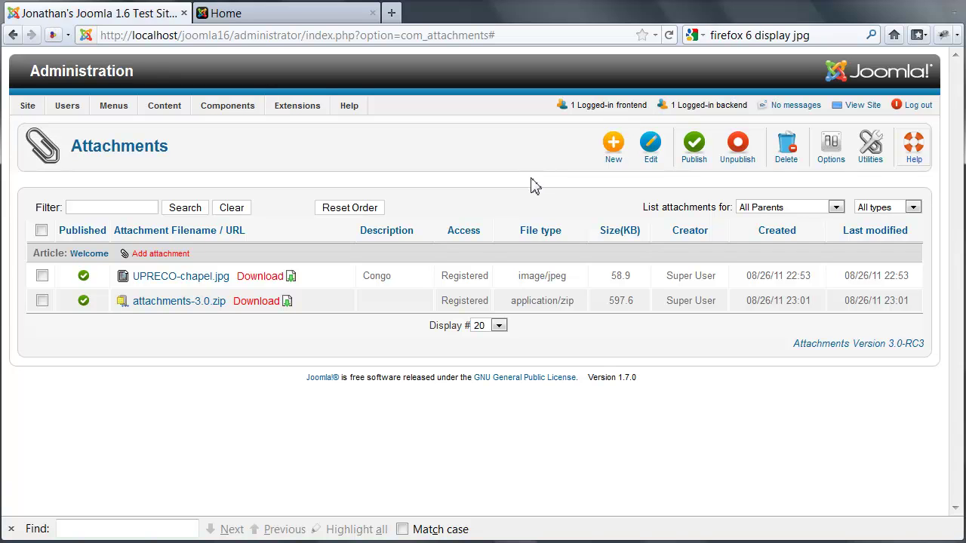
# Examine the Public group's default permissions in the Attachments configuration options, closing them without saving
pyautogui.click(831, 148)
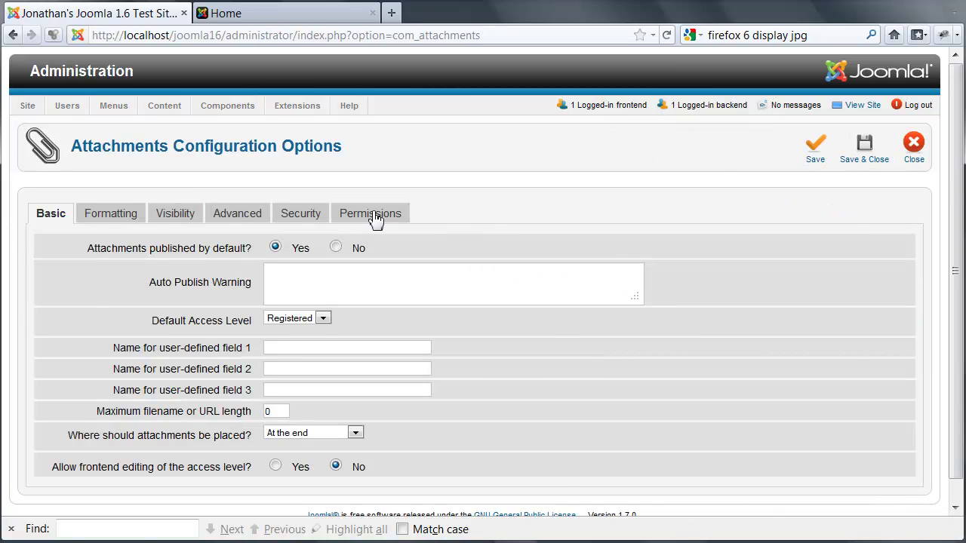
pyautogui.click(375, 218)
pyautogui.scroll(-2, 549, 192)
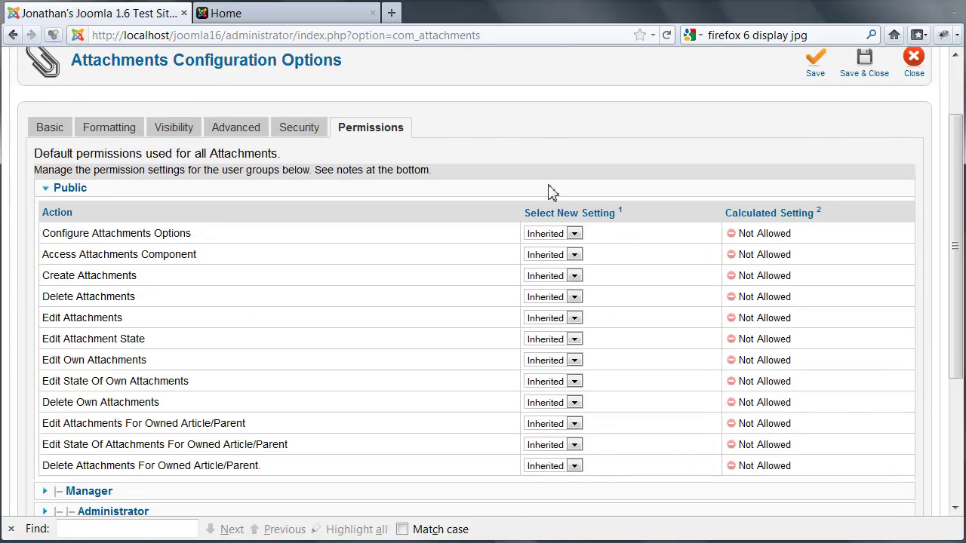
pyautogui.scroll(-2, 551, 192)
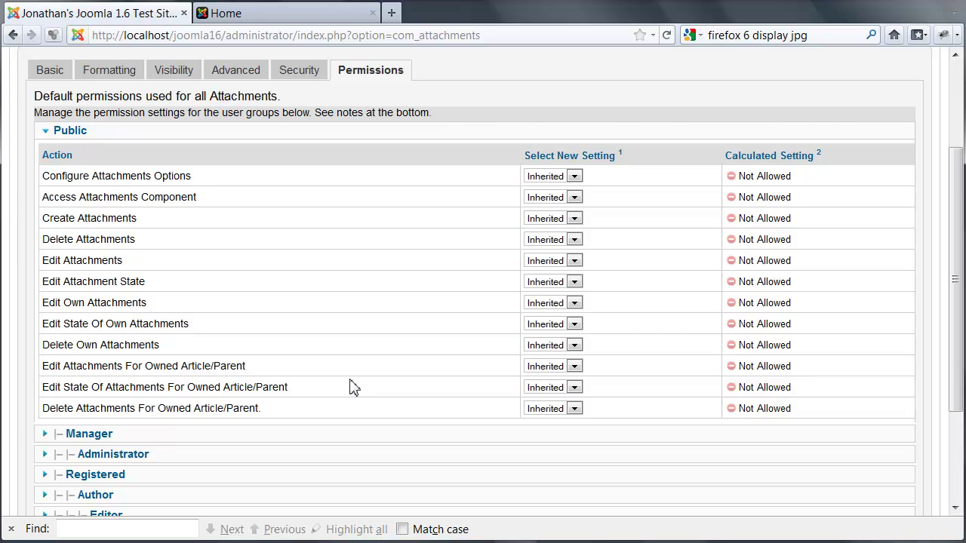
pyautogui.scroll(3, 429, 153)
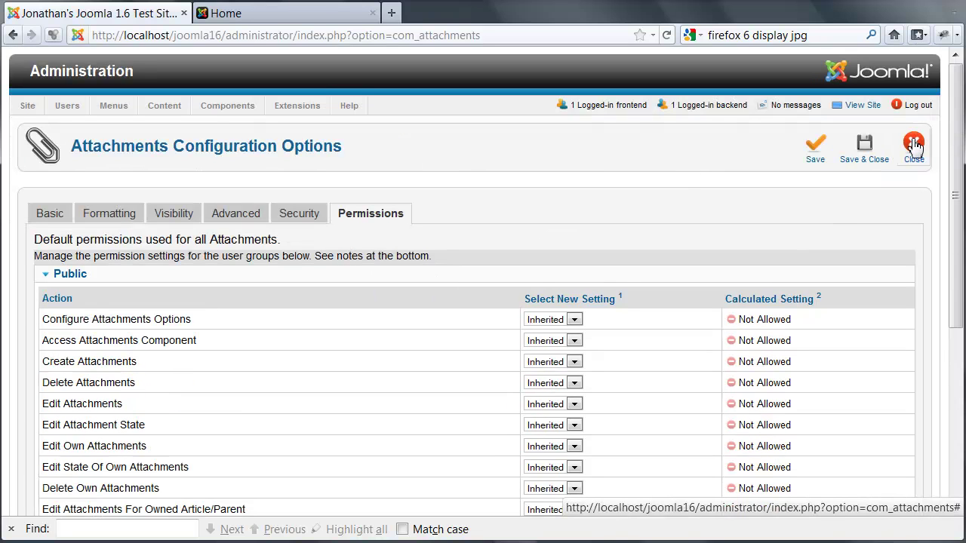
pyautogui.click(912, 142)
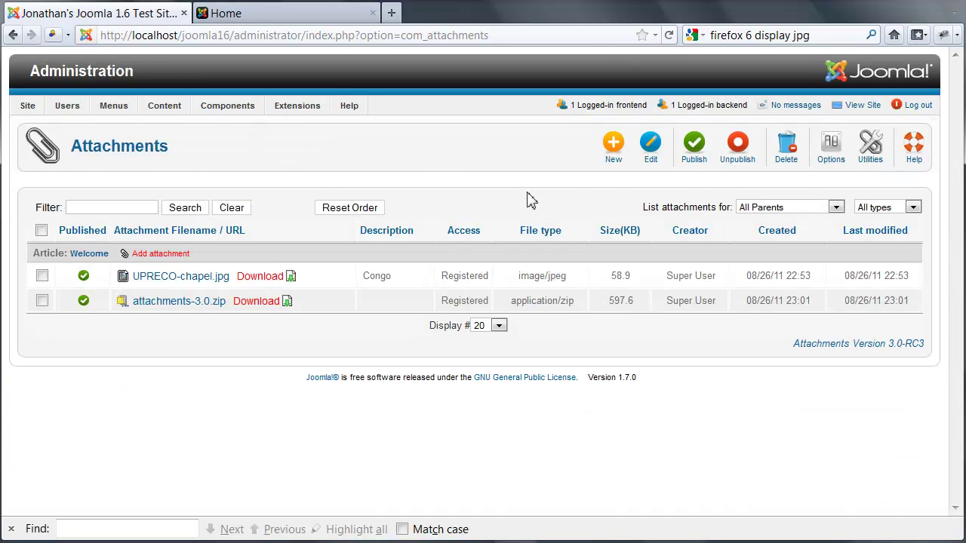
# Open the UPRECO-chapel.jpg attachment for editing and examine its settings and access level choices, closing it without saving
pyautogui.click(177, 282)
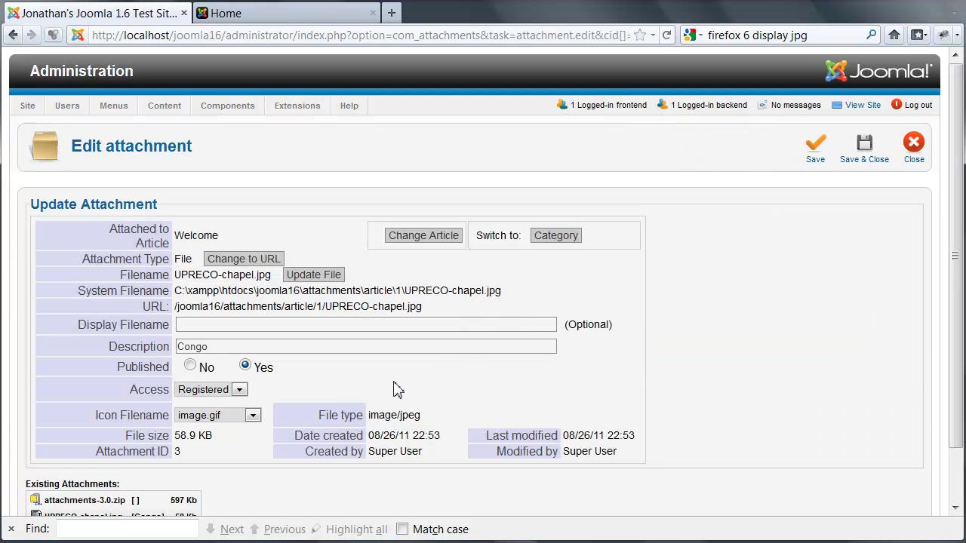
pyautogui.click(239, 391)
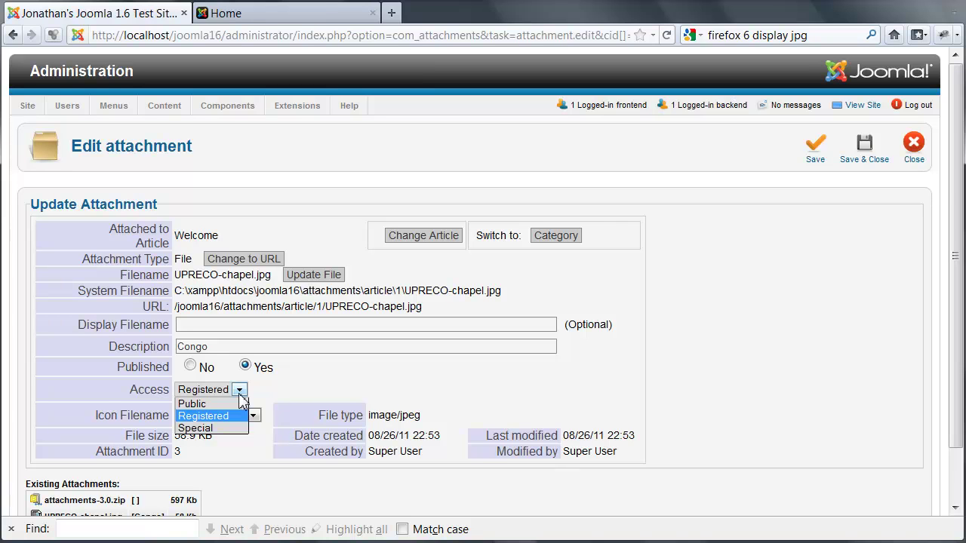
pyautogui.click(724, 249)
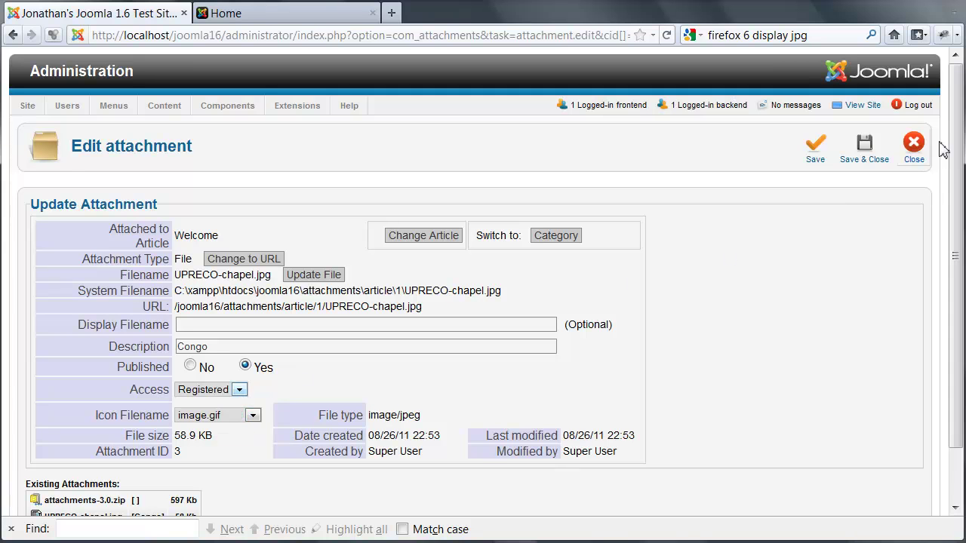
pyautogui.click(916, 145)
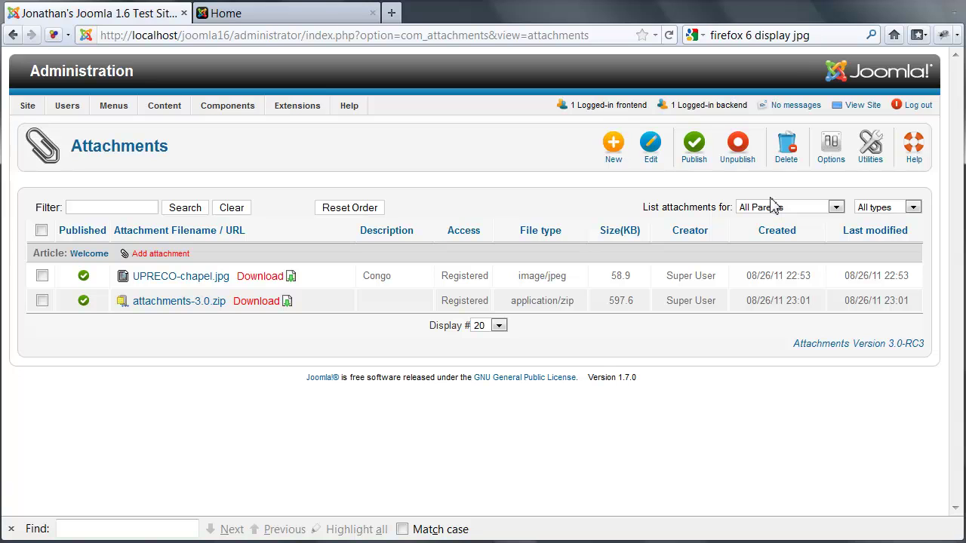
# Dismiss the browser's find bar and examine the visibility settings in the Attachments configuration options, closing them without saving
pyautogui.press('Escape')
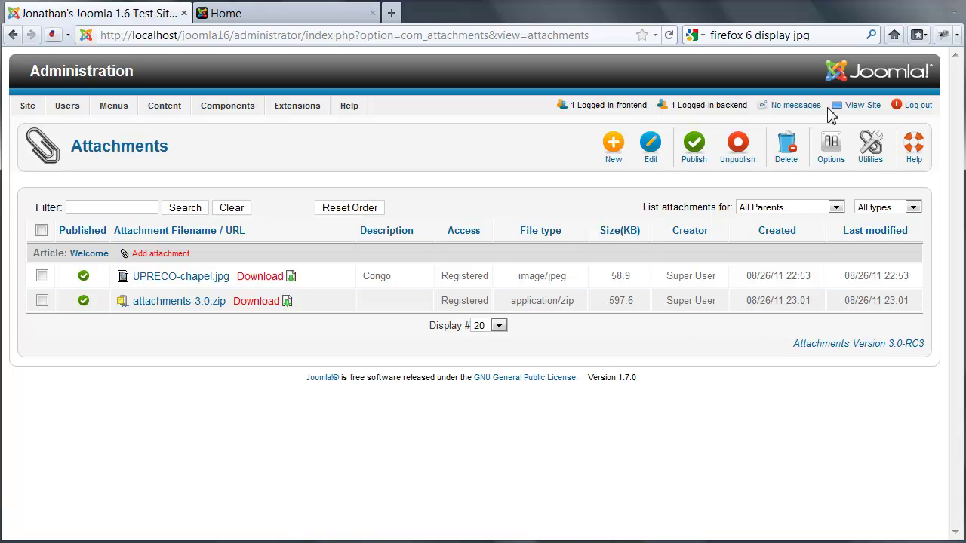
pyautogui.click(831, 144)
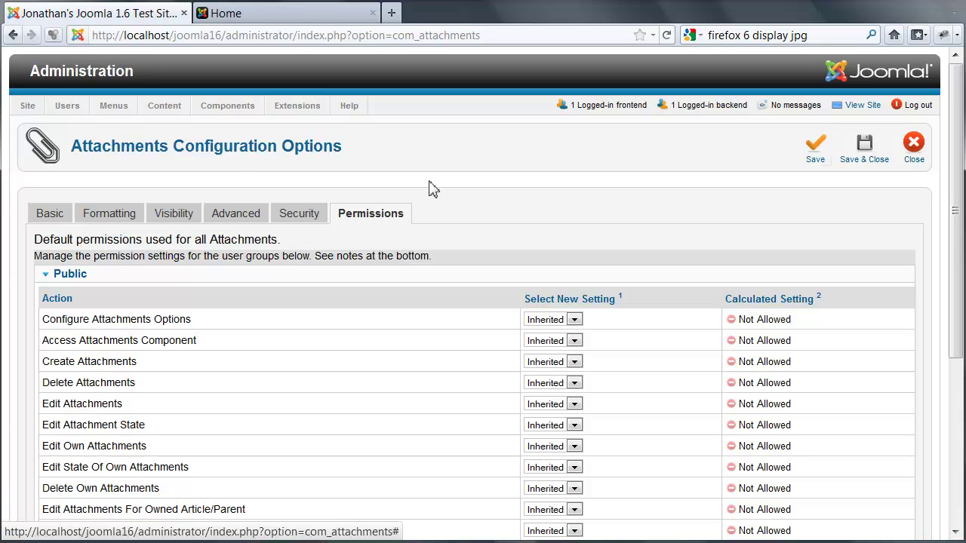
pyautogui.click(179, 215)
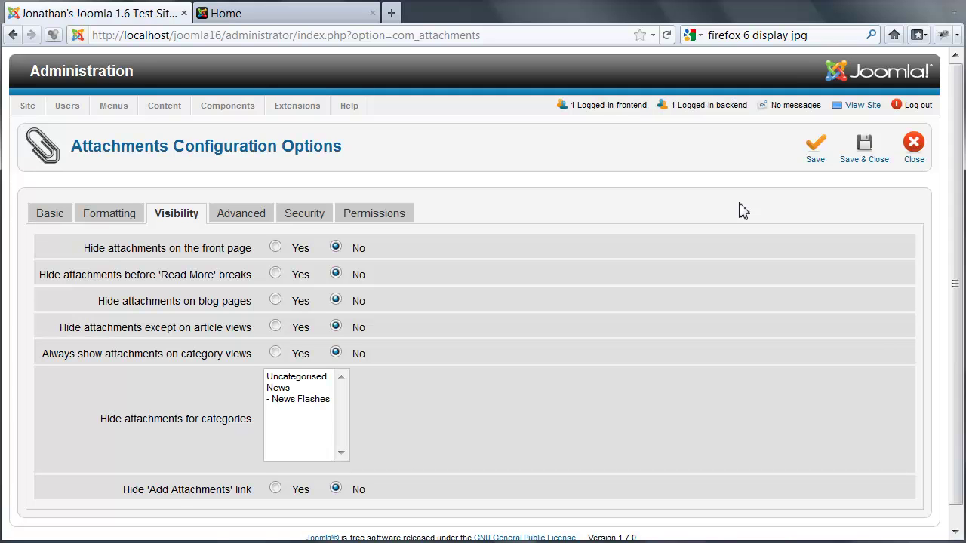
pyautogui.click(914, 146)
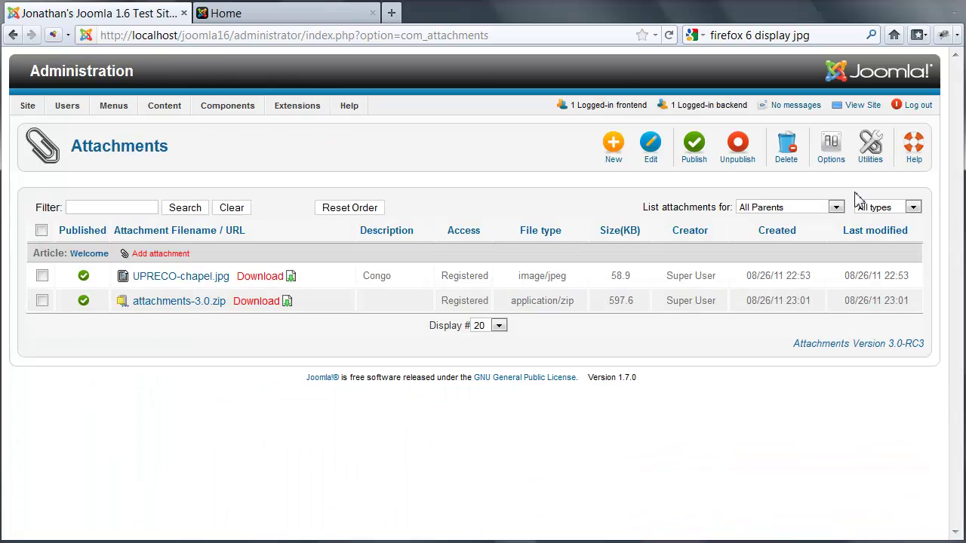